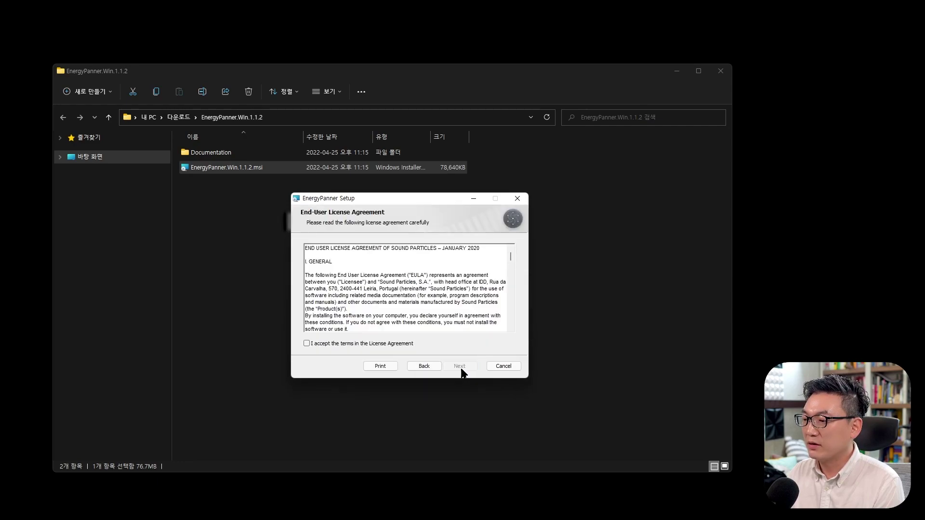
- Accept the license agreement and exclude the 64-bit VST (.dll) and 64-bit AAX plugins from the installation
left_click(307, 343)
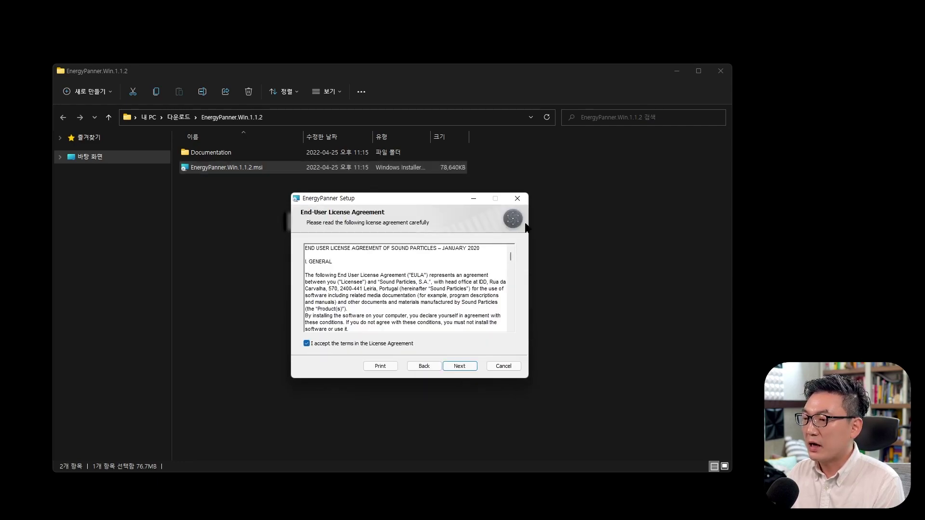
left_click(463, 368)
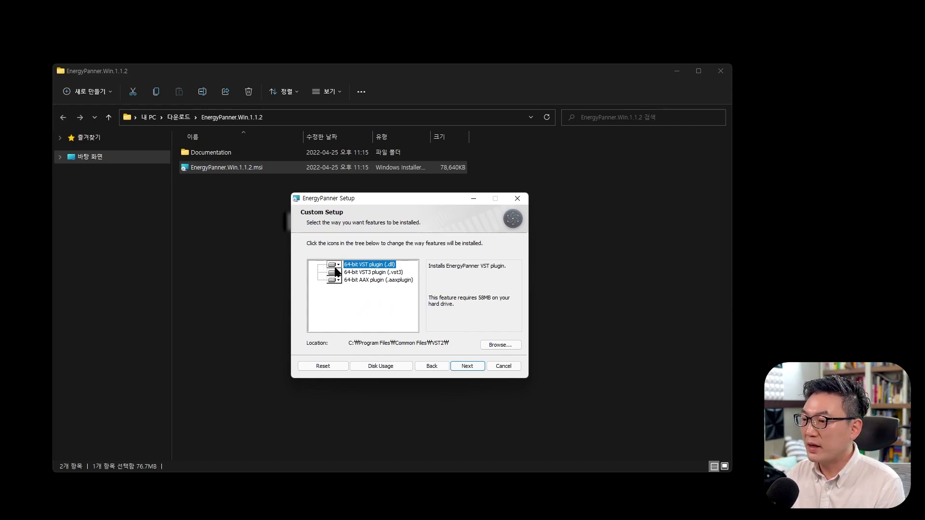
left_click(334, 265)
left_click(360, 313)
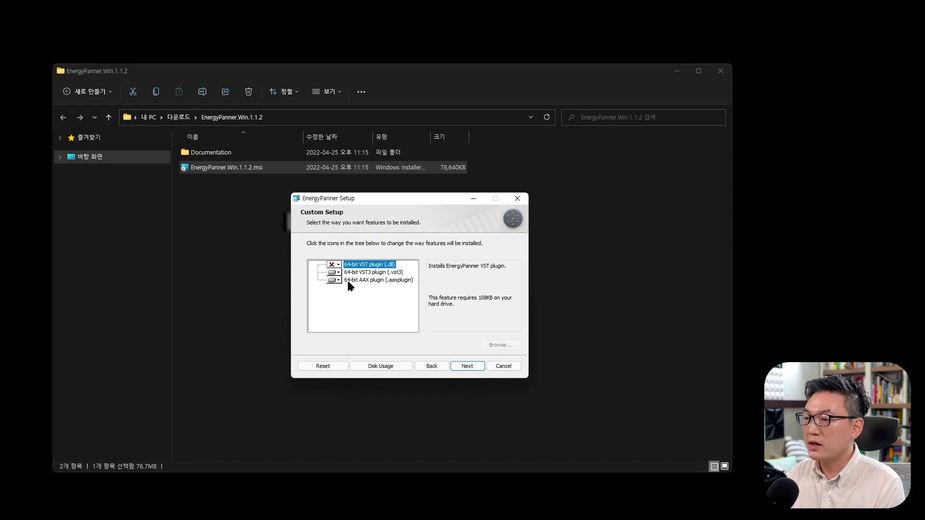
left_click(347, 282)
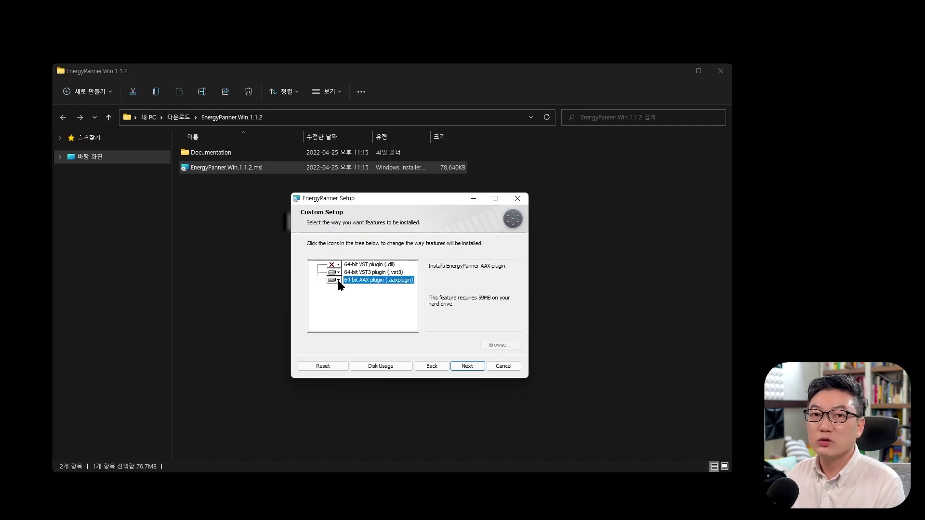
left_click(338, 281)
left_click(401, 328)
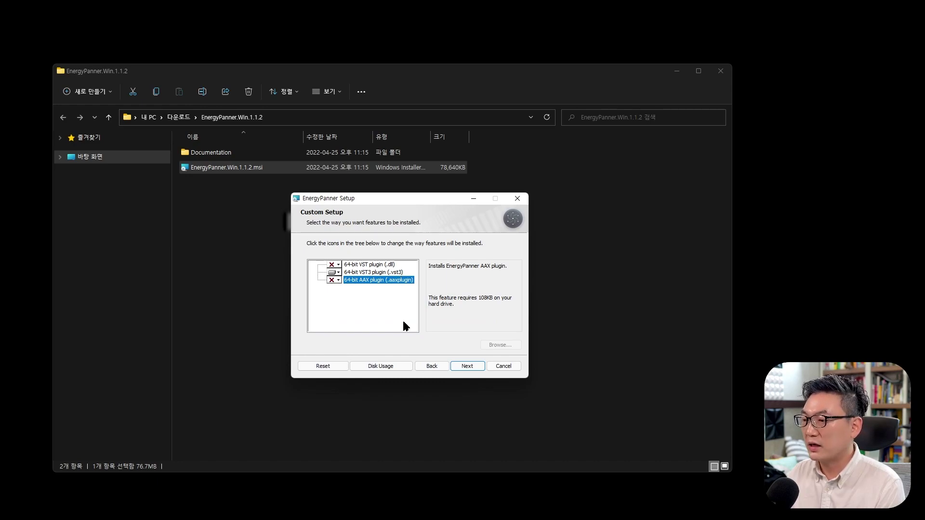
left_click(470, 368)
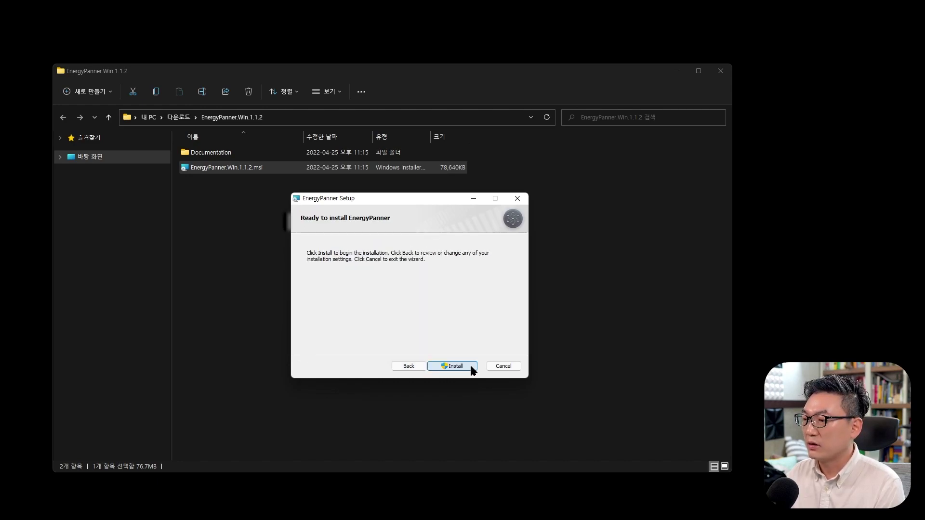
- Install EnergyPanner, finish the setup wizard and close the installer folder
left_click(471, 368)
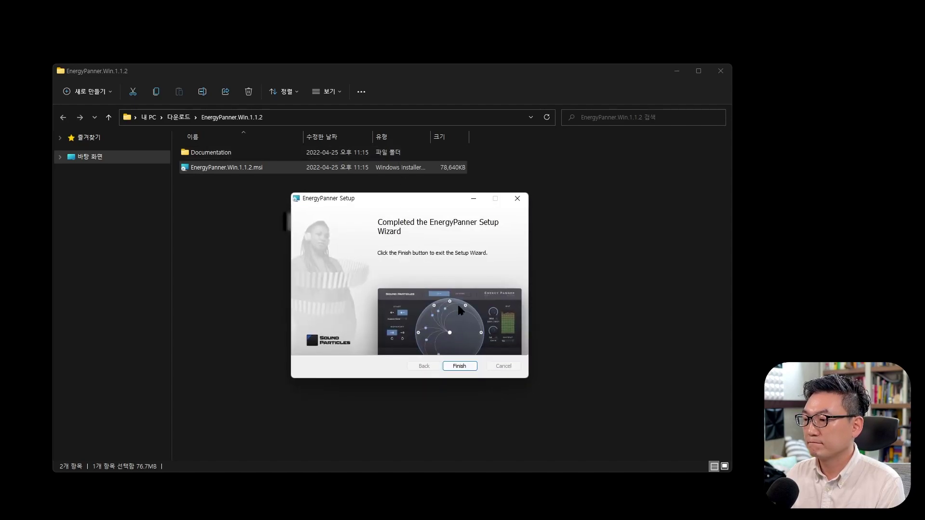
left_click(464, 368)
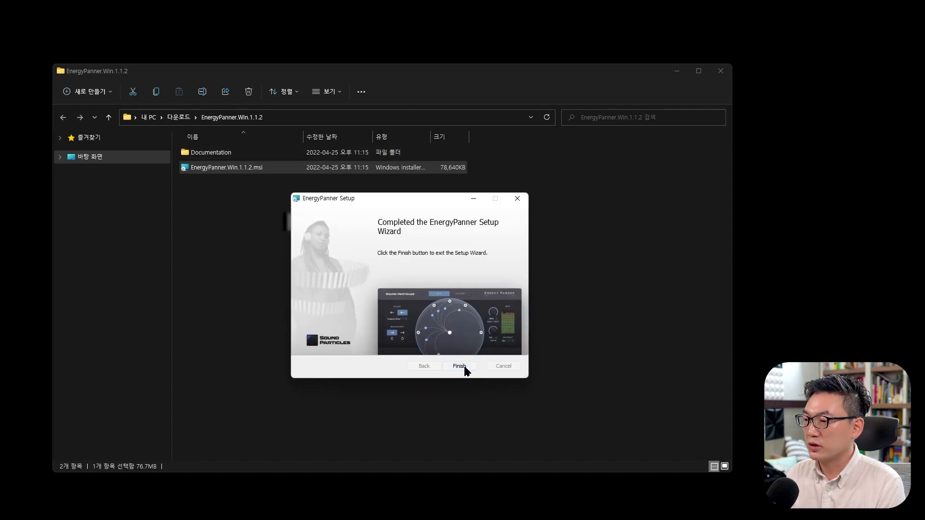
left_click(463, 363)
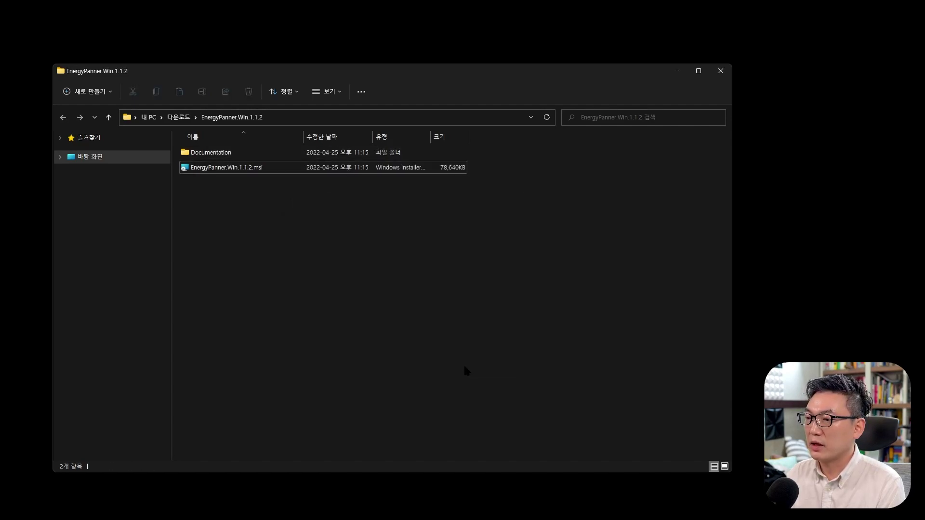
left_click(721, 73)
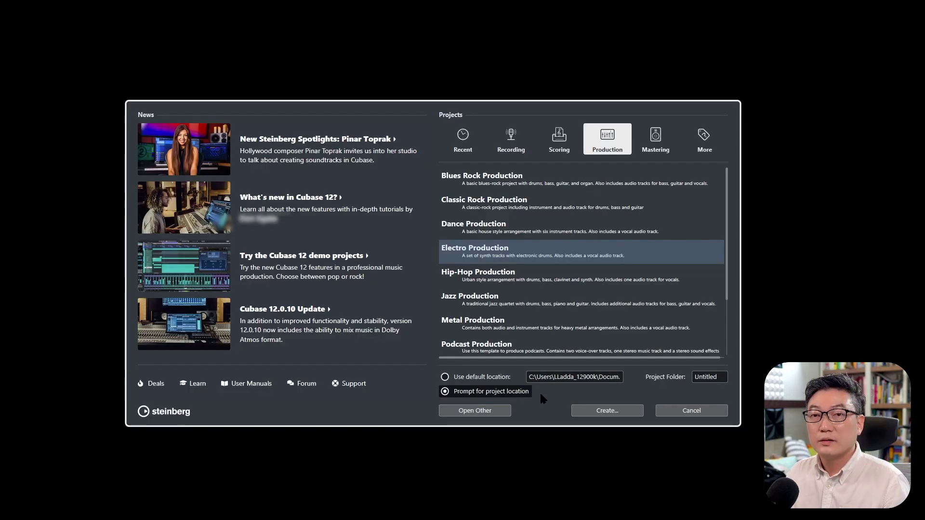
- In Cubase, create a project from the Electro Production template and play back the start of its drum pattern
left_click(539, 391)
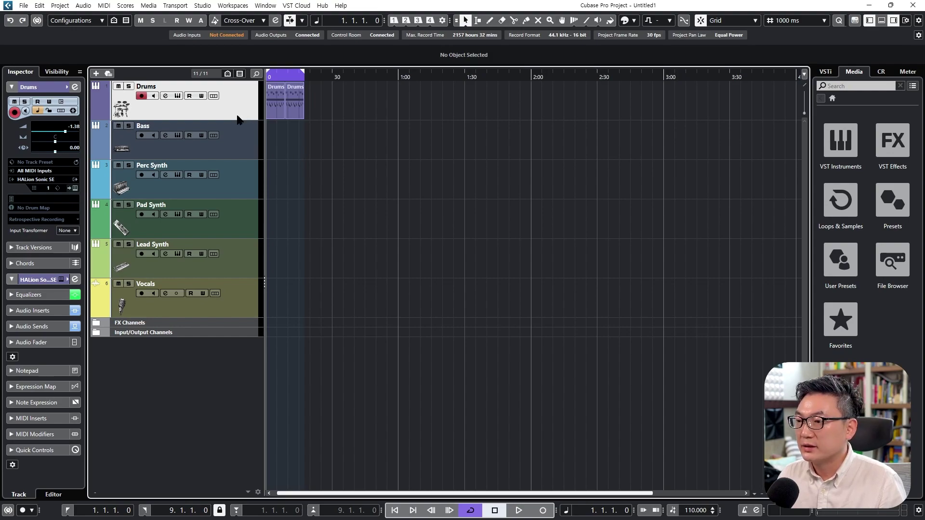
key("space")
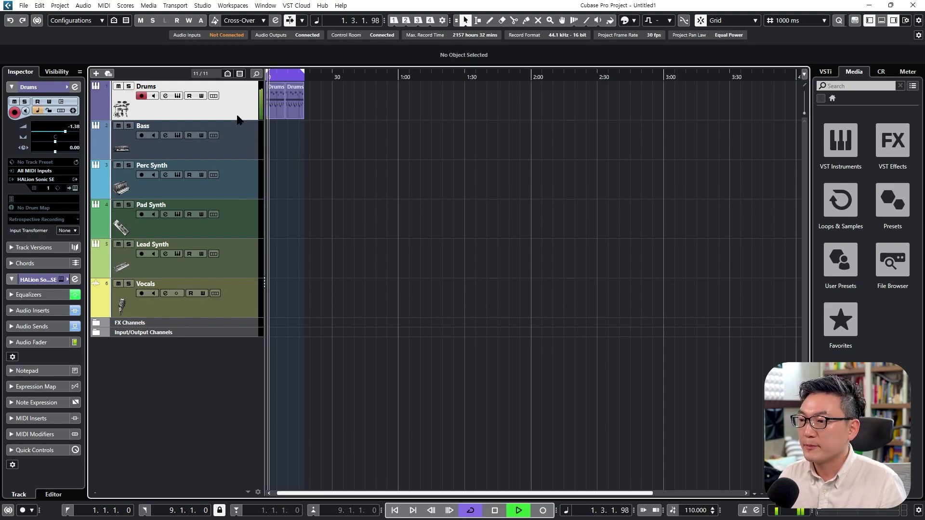
key("space")
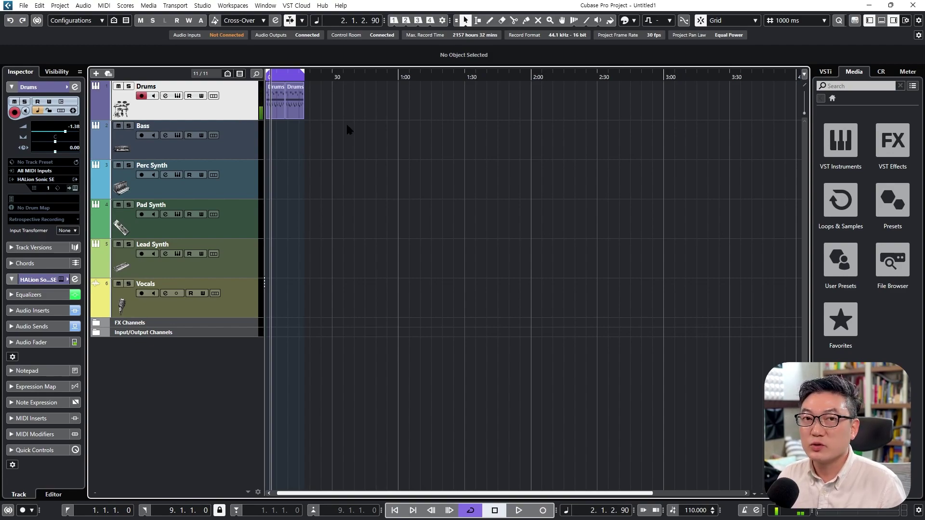
- Duplicate the Drums track and glue the drum events on each of the two tracks into a single part
right_click(235, 99)
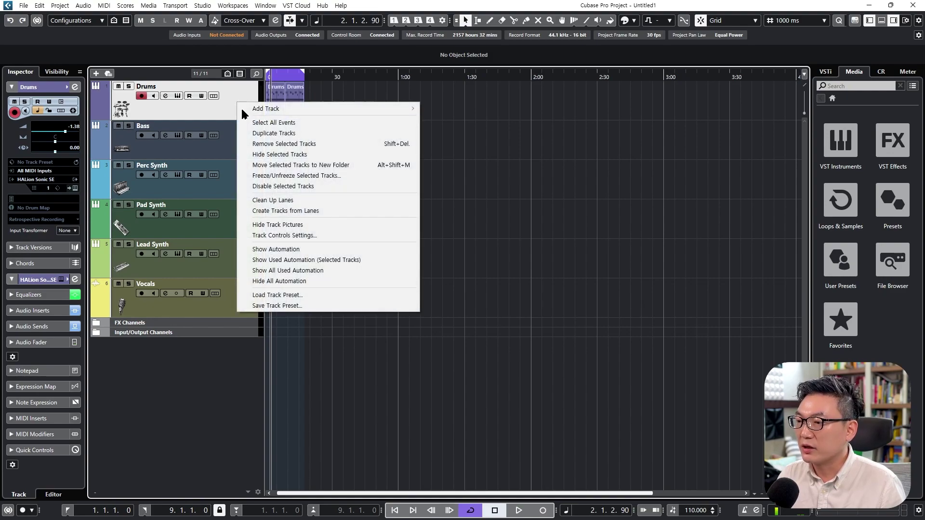
left_click(260, 134)
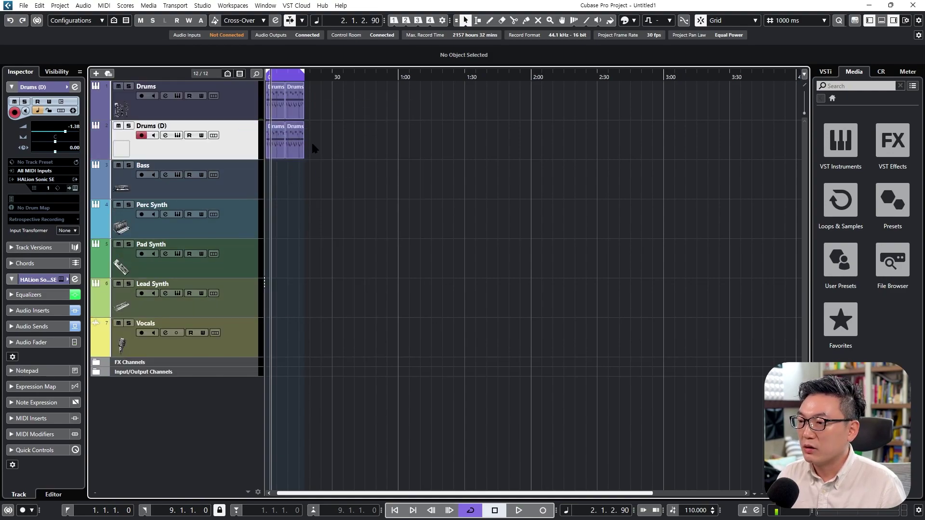
key("4")
left_click(281, 134)
key("1")
key("4")
left_click(280, 97)
key("1")
- Delete the hi-hat notes from the duplicated Drums (D) track with the in-place editor, leaving the other drum notes
left_click(245, 128)
key("ctrl+shift+i")
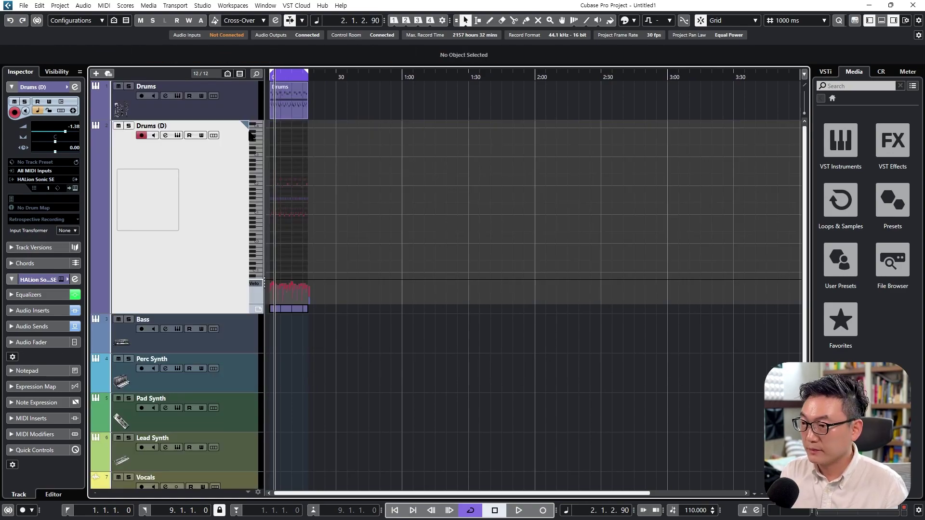
key("h")
key("h")
key("h")
key("h")
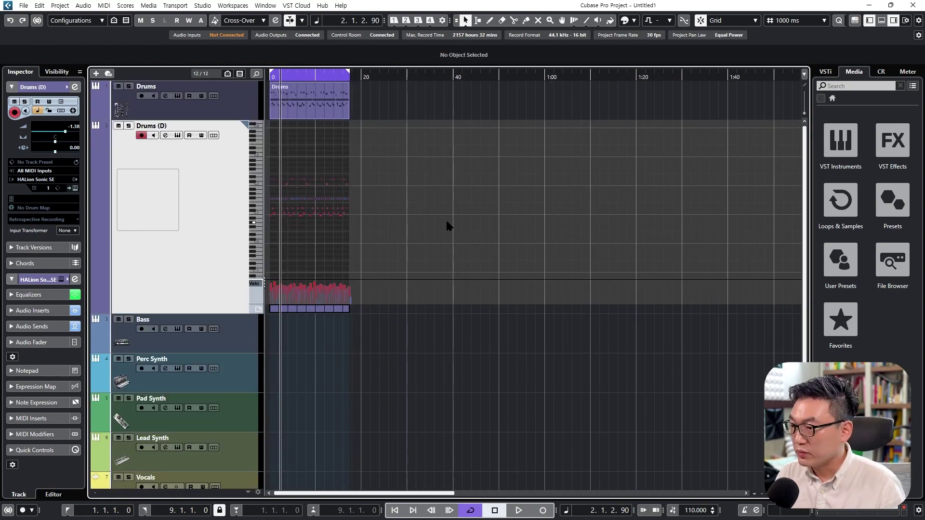
key("h")
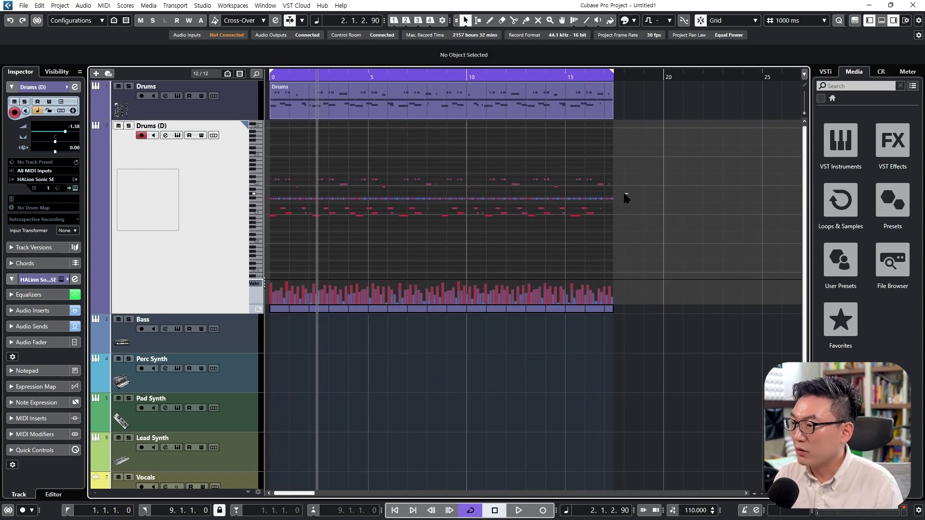
left_click_drag(623, 194, 241, 195)
left_click(241, 198)
left_click(213, 135)
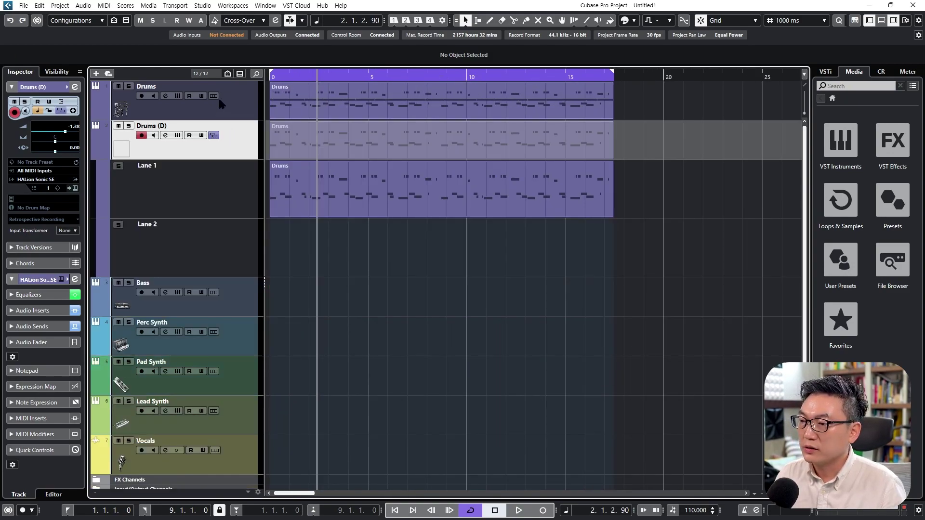
left_click(214, 135)
- Delete all notes except the hi-hat row from the original Drums track with the in-place editor
left_click(244, 108)
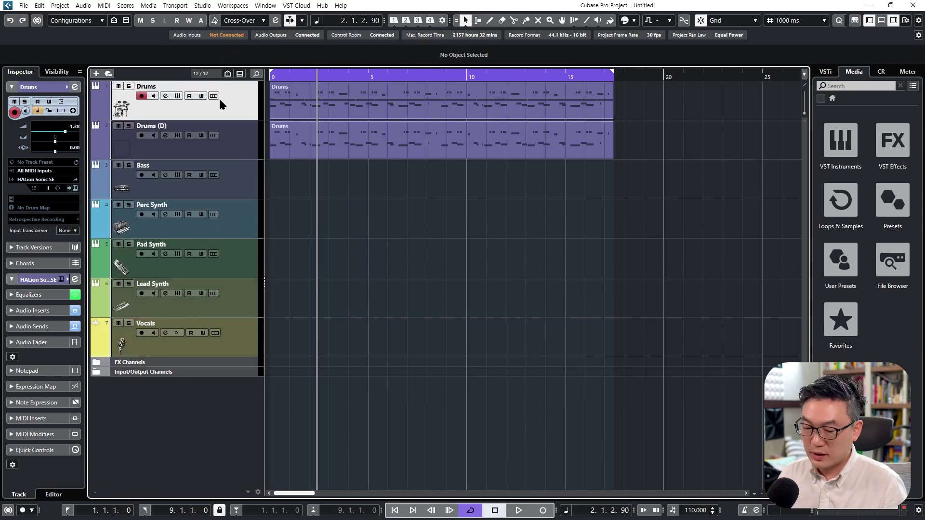
key("ctrl+shift+i")
left_click_drag(654, 195, 257, 170)
key("Delete")
left_click_drag(620, 151, 266, 109)
left_click(601, 182)
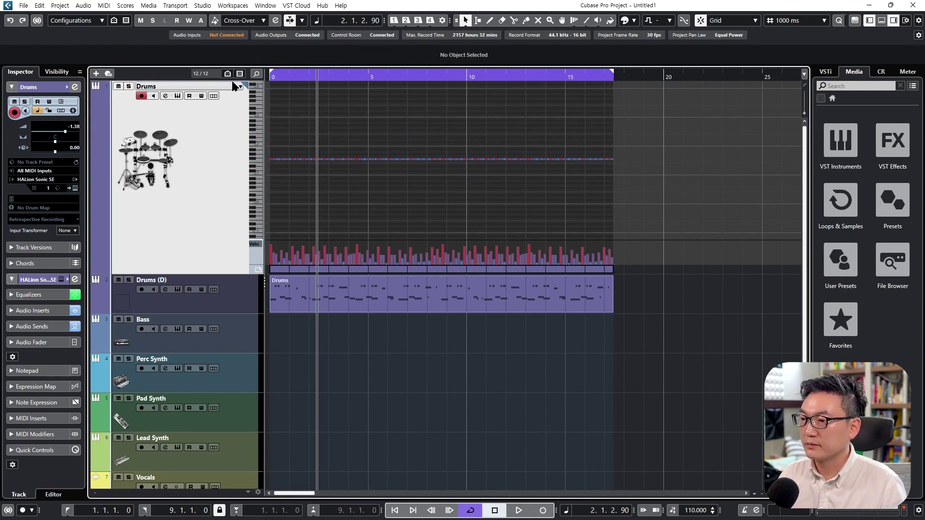
left_click(214, 97)
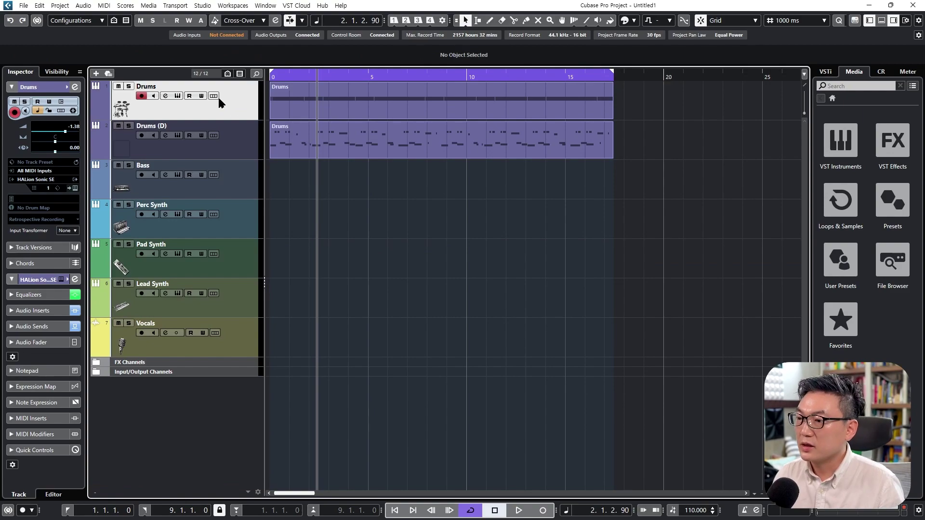
- Rename the original drum track as Drums Hihat and its duplicate as Drums Other
double_click(185, 88)
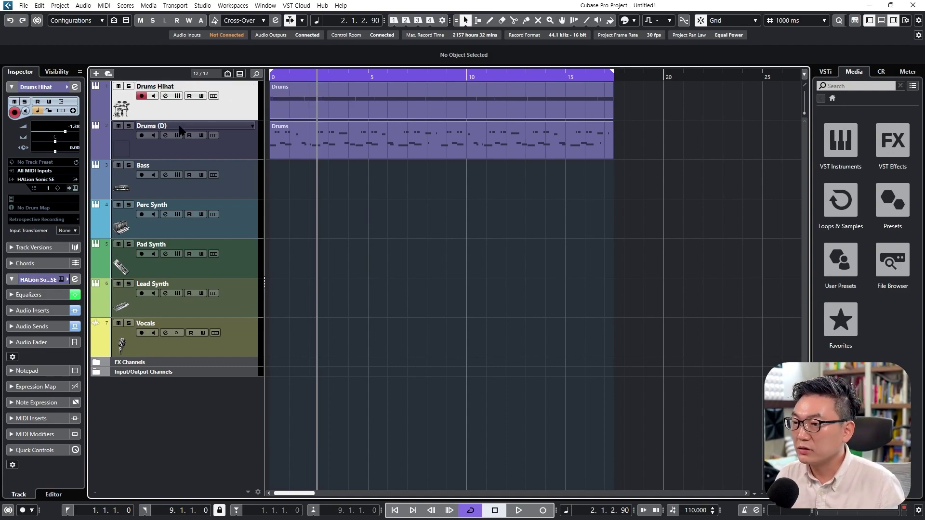
key("Tab")
key("End")
key("BackSpace")
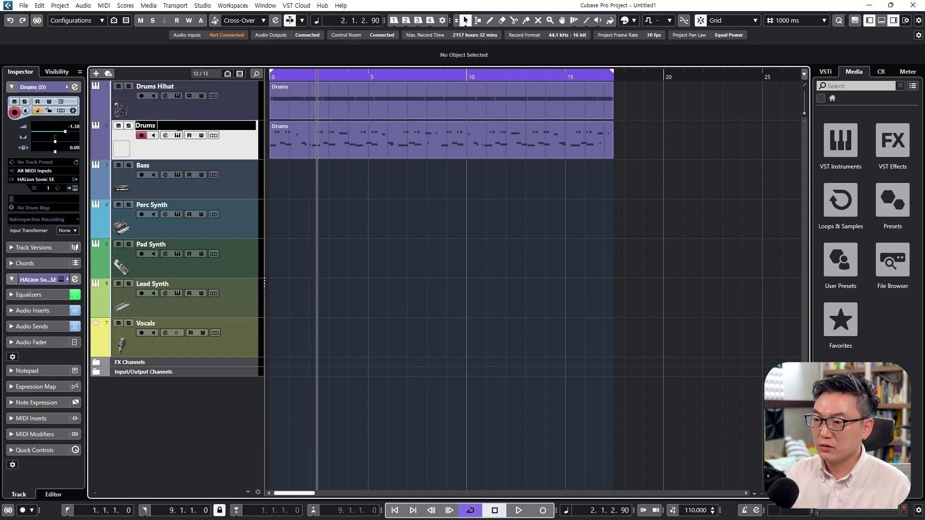
type("Other")
key("Return")
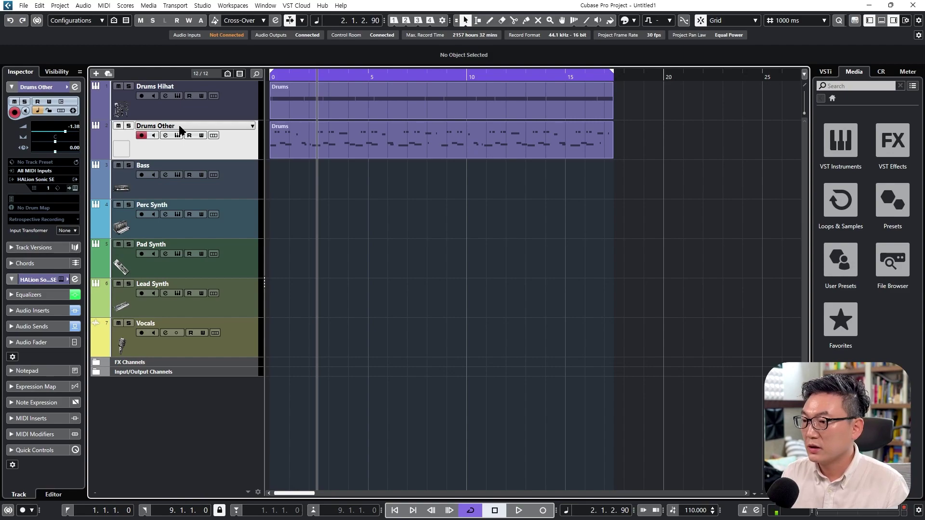
- Load EnergyPanner in the third audio insert slot of the Drums Hihat track and reposition its plugin window
left_click(229, 91)
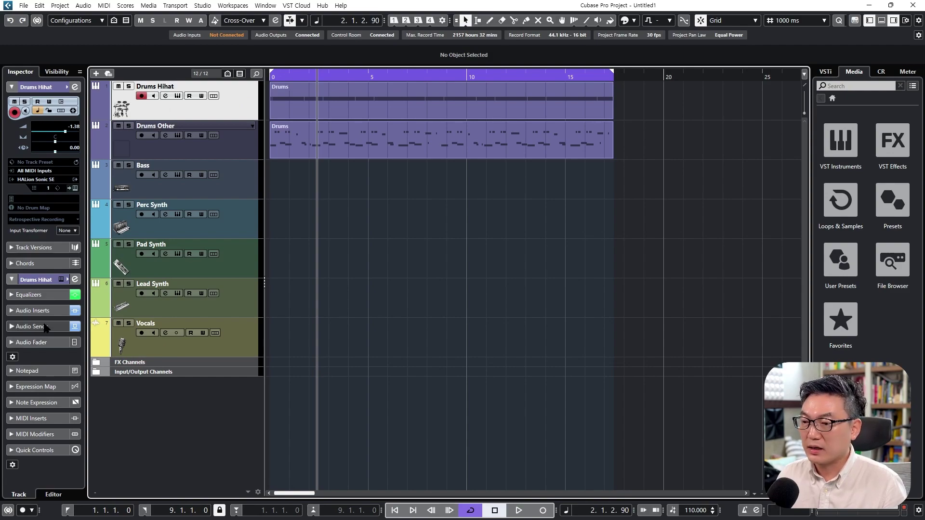
left_click(51, 311)
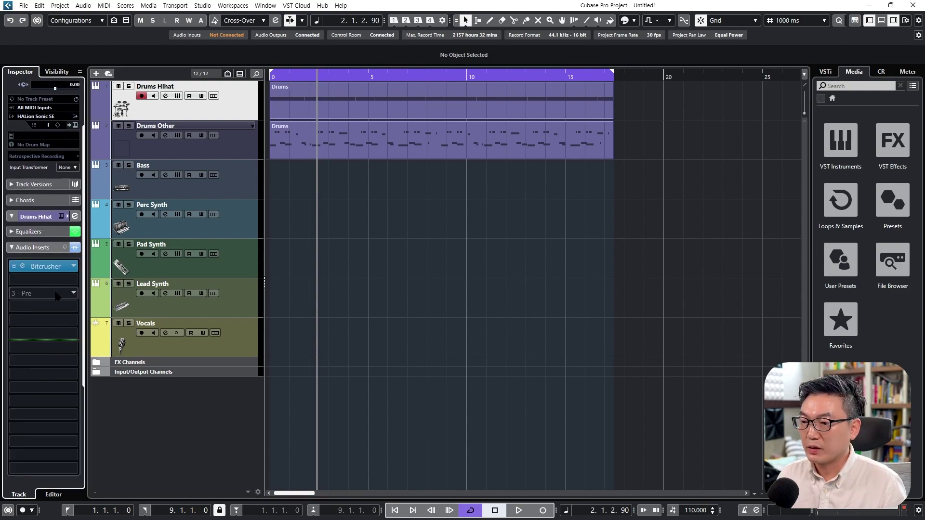
left_click(57, 296)
right_click(144, 299)
left_click(150, 306)
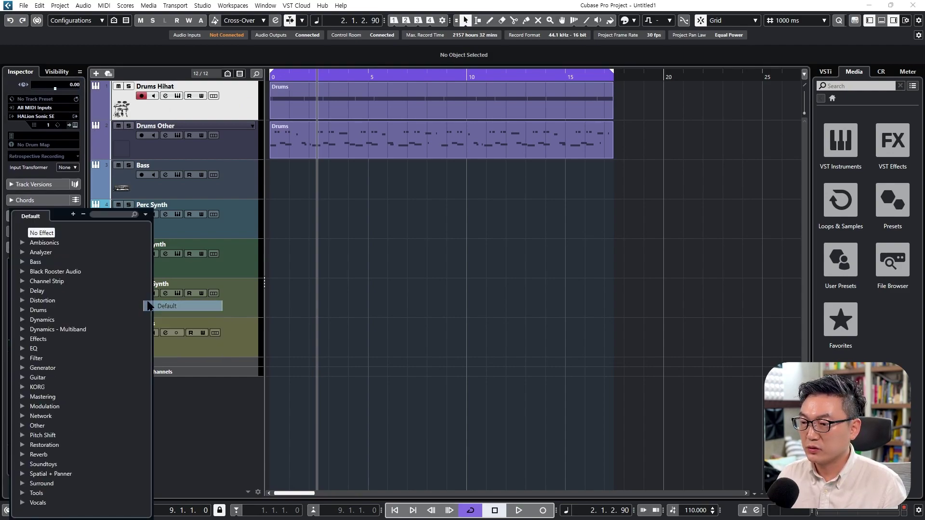
left_click(111, 215)
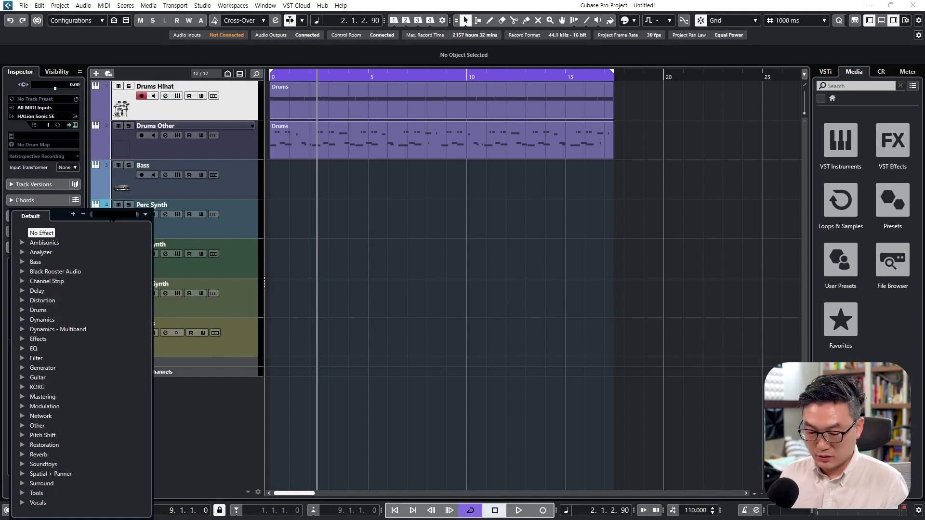
type("en")
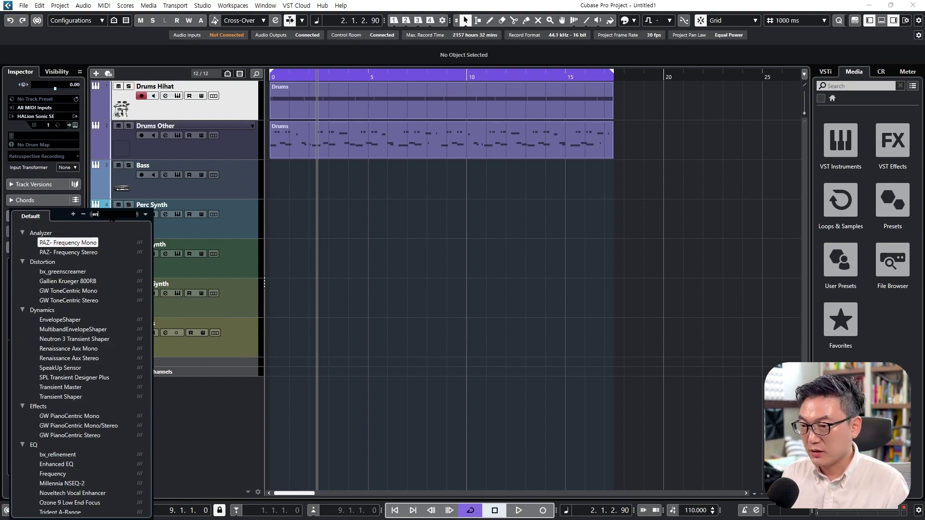
type("e")
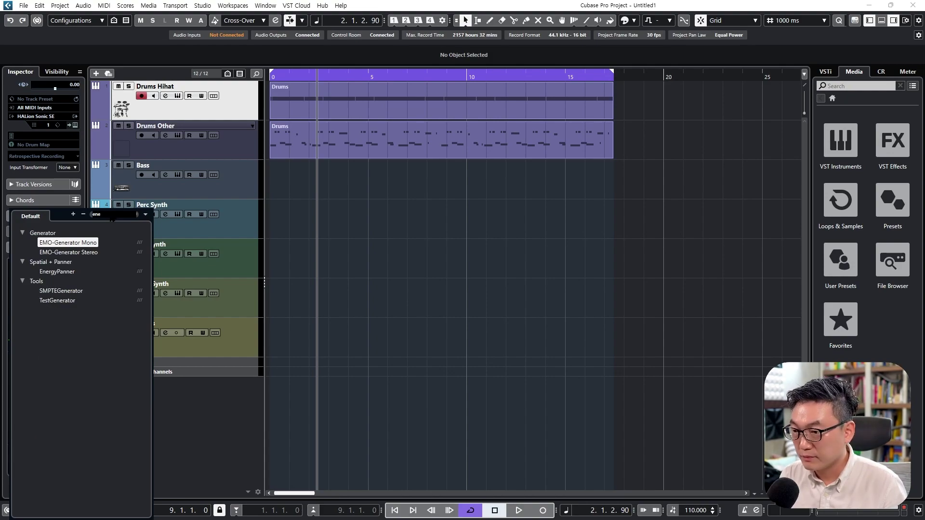
left_click(71, 273)
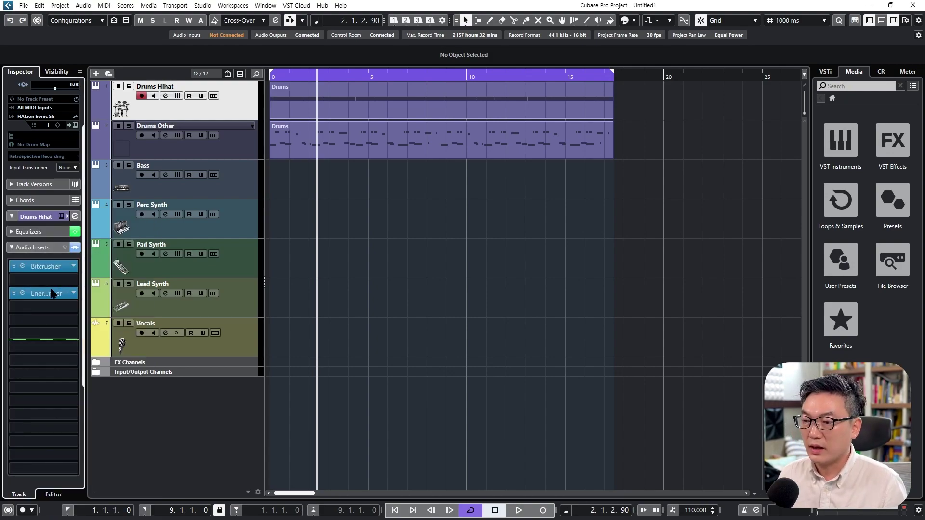
left_click_drag(466, 144, 443, 143)
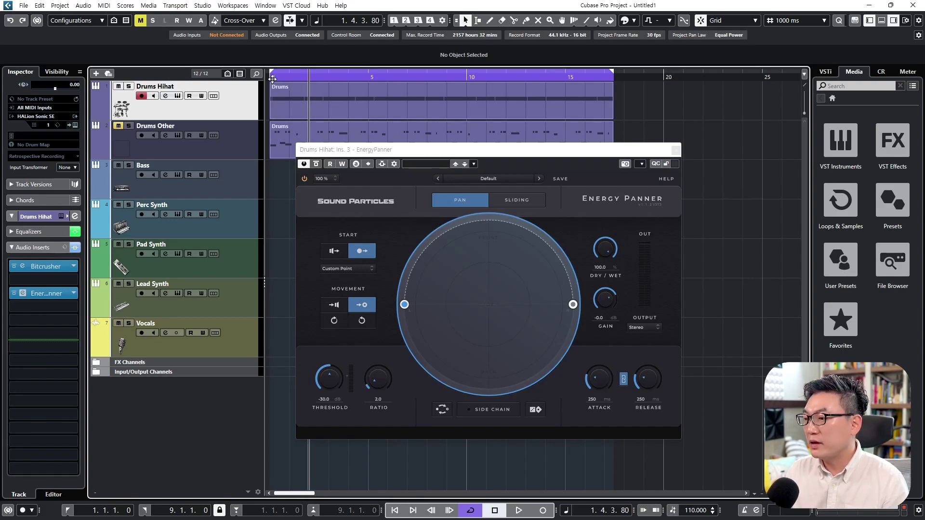
- Set EnergyPanner's output to Binaural and move the start point to the far left of the circle and the end point to the far right
left_click(650, 327)
left_click(641, 381)
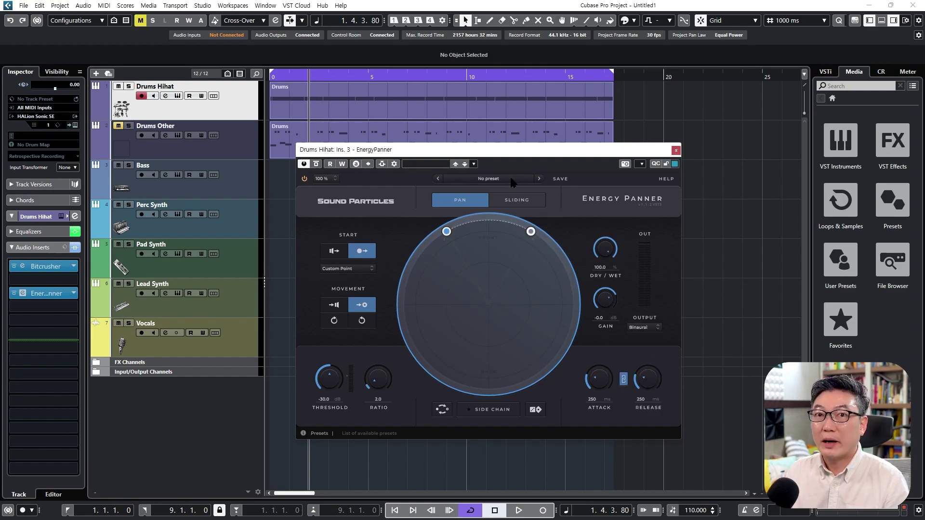
left_click_drag(446, 231, 402, 302)
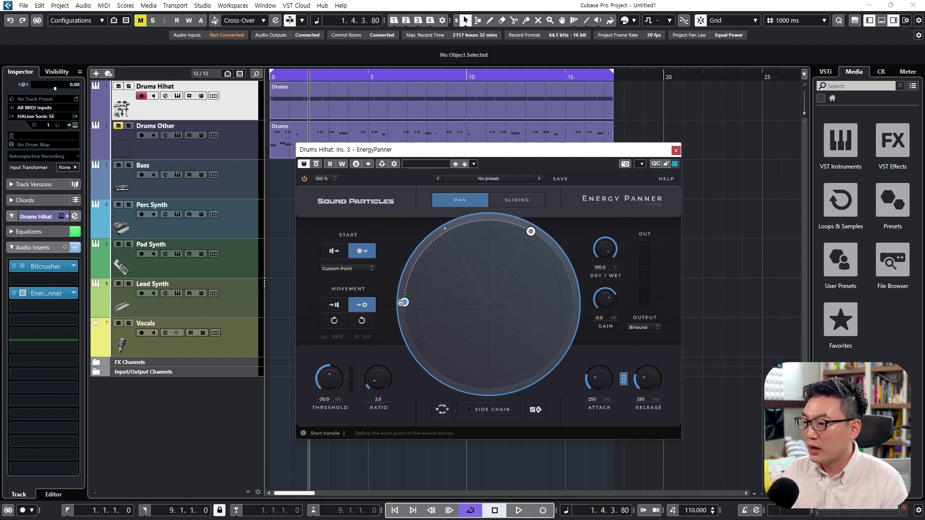
left_click_drag(531, 232, 573, 301)
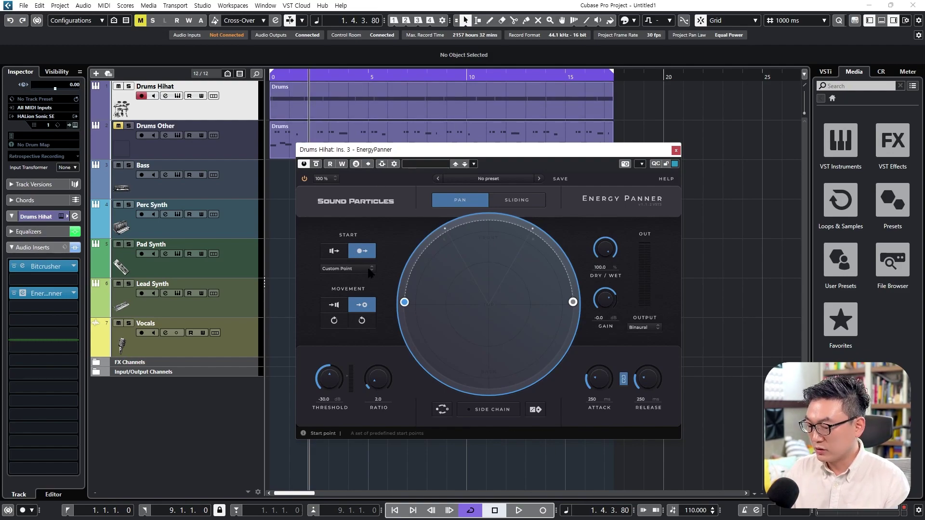
- Play the hi-hat from the project start while setting EnergyPanner's threshold to -49.2 dB and ratio to 3.7, and stop playback
key("period")
key("space")
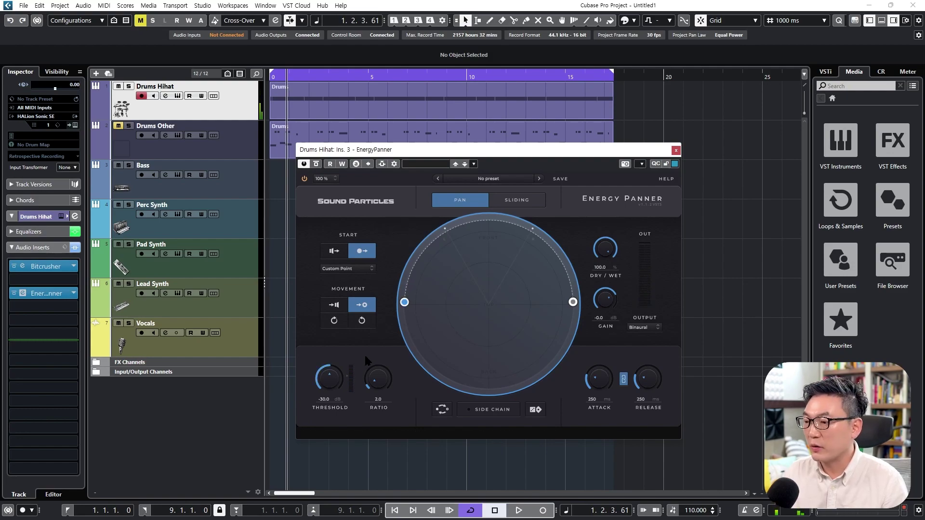
mouse_move(329, 380)
left_mouse_down()
mouse_move(327, 412)
mouse_move(336, 384)
left_mouse_up()
key("space")
scroll(337, 385, "up", 2)
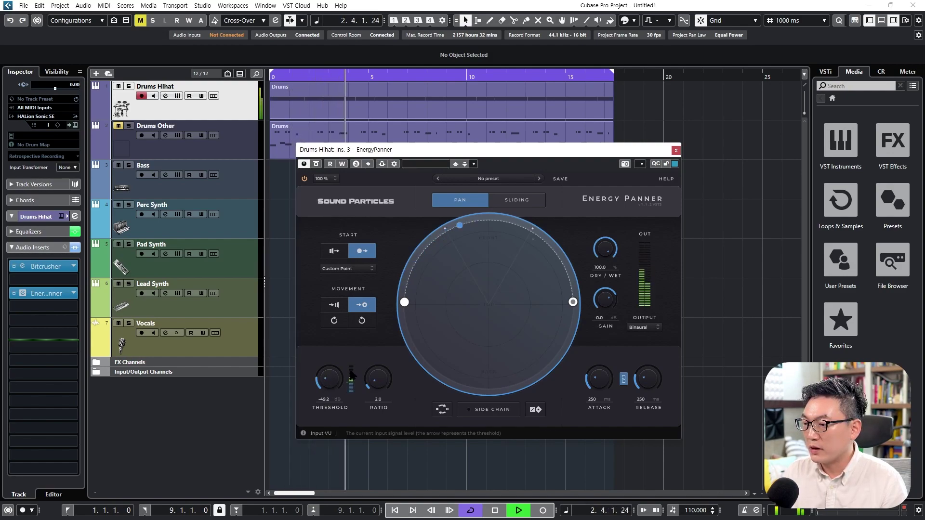
scroll(378, 378, "up", 2)
left_click_drag(379, 378, 376, 371)
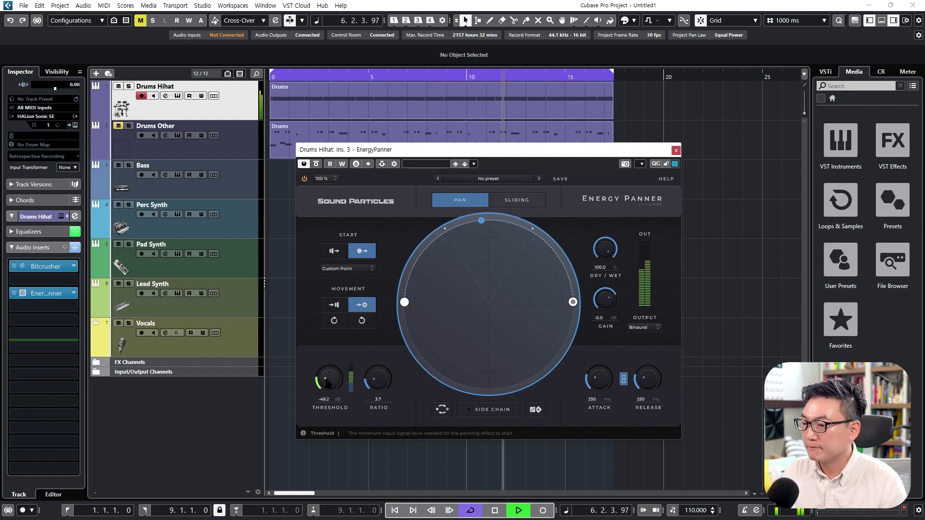
key("space")
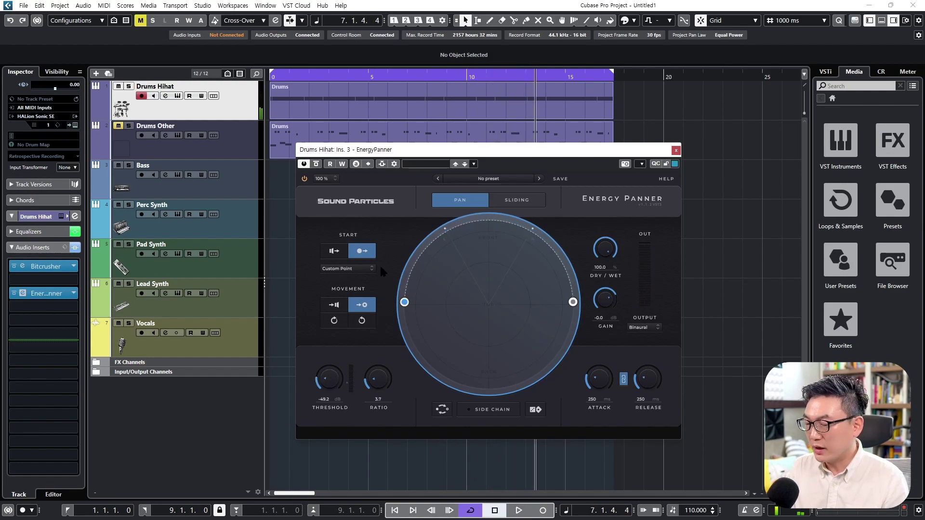
- Play the hi-hat from the project start with EnergyPanner bypassed, re-enable the effect during playback to compare, and stop
key("Home")
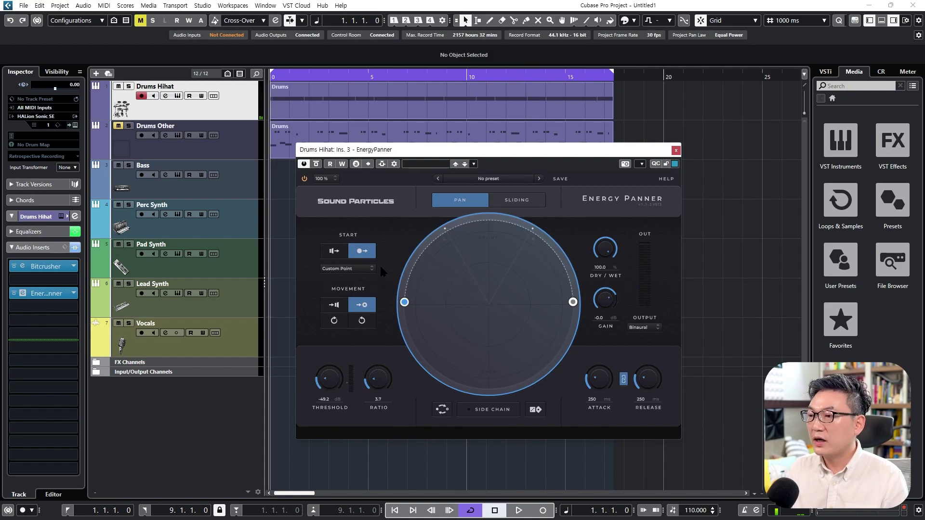
left_click(305, 179)
key("space")
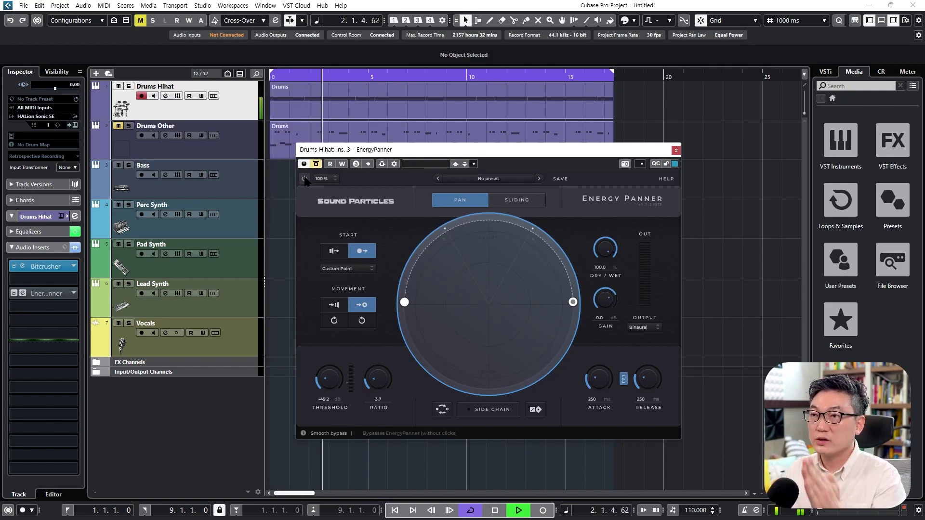
left_click(305, 179)
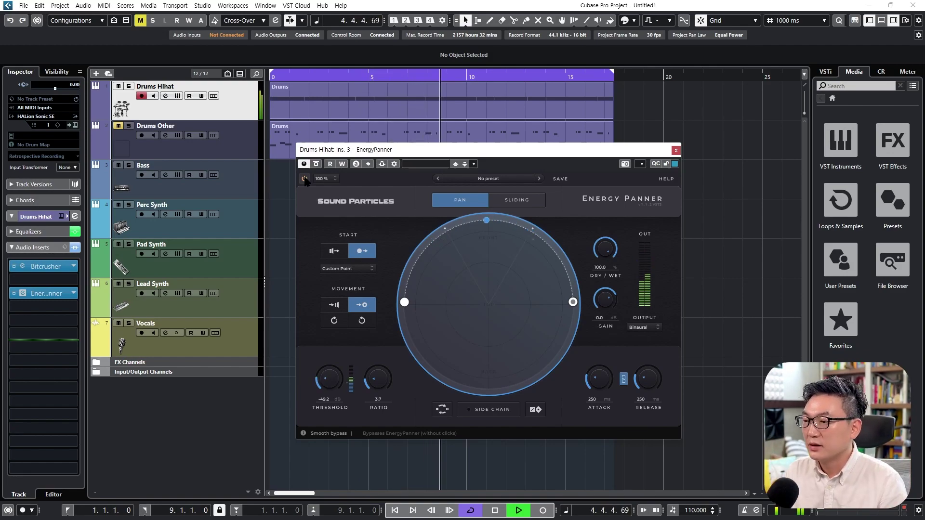
key("space")
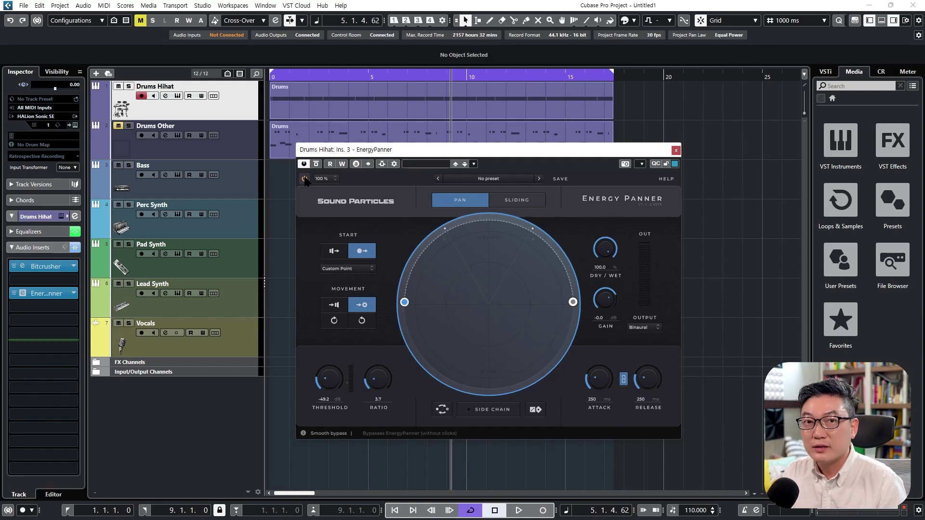
- Unmute and select the Drums Other track, and play it together with the panned hi-hat
left_click(118, 126)
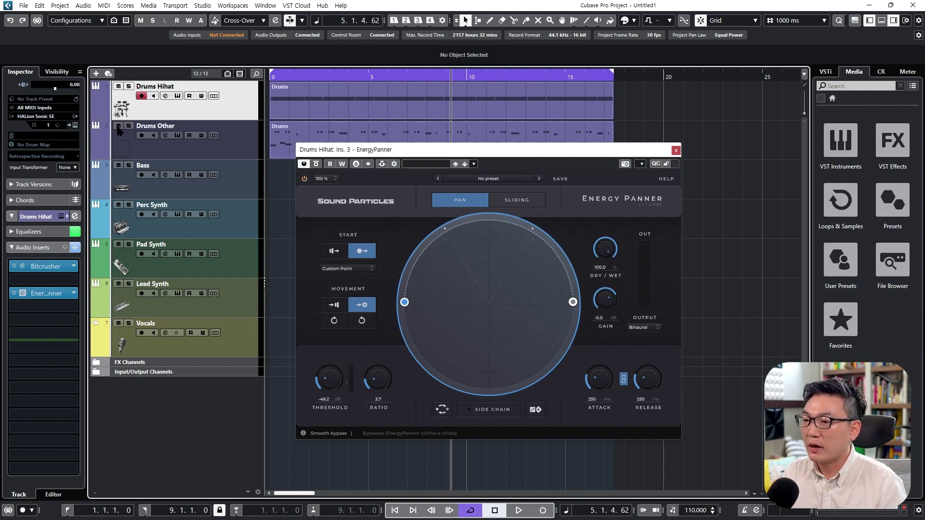
left_click(164, 153)
key("space")
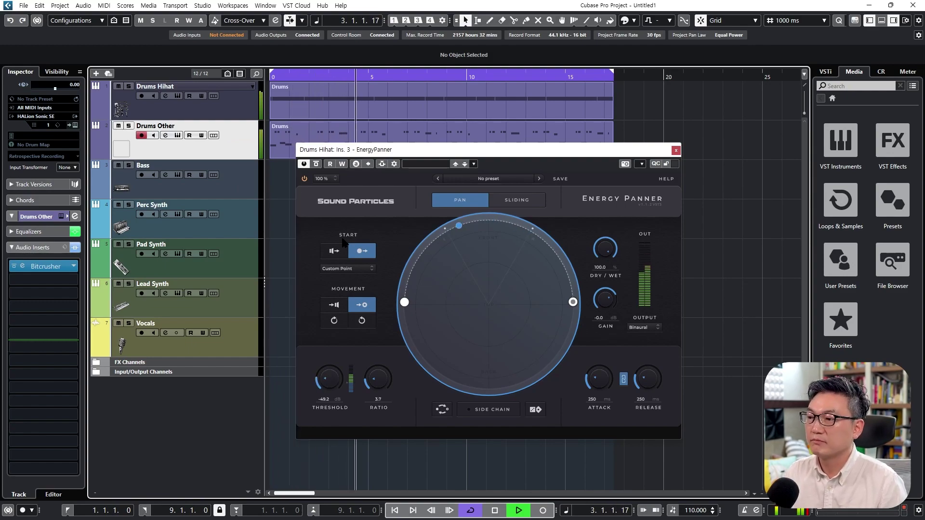
key("space")
- Bypass EnergyPanner and play both drum tracks from the project start for comparison, then stop playback
key("Home")
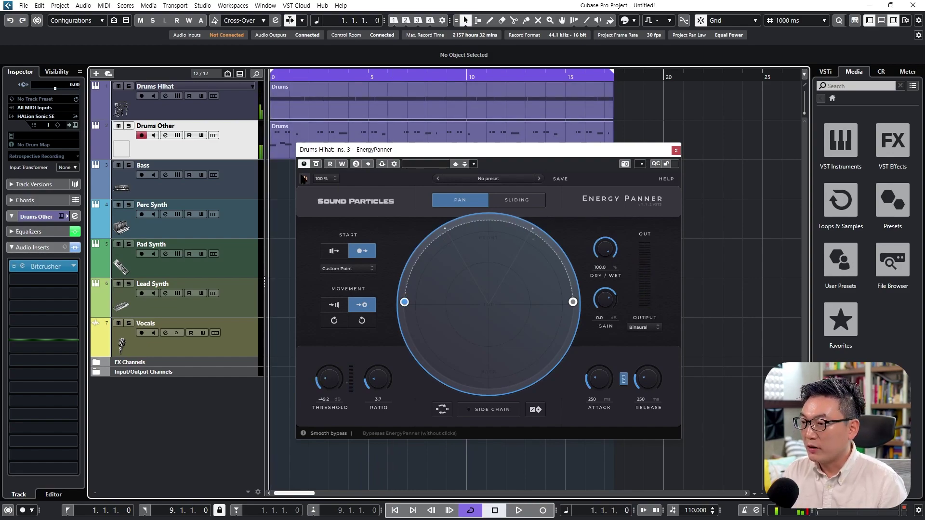
key("space")
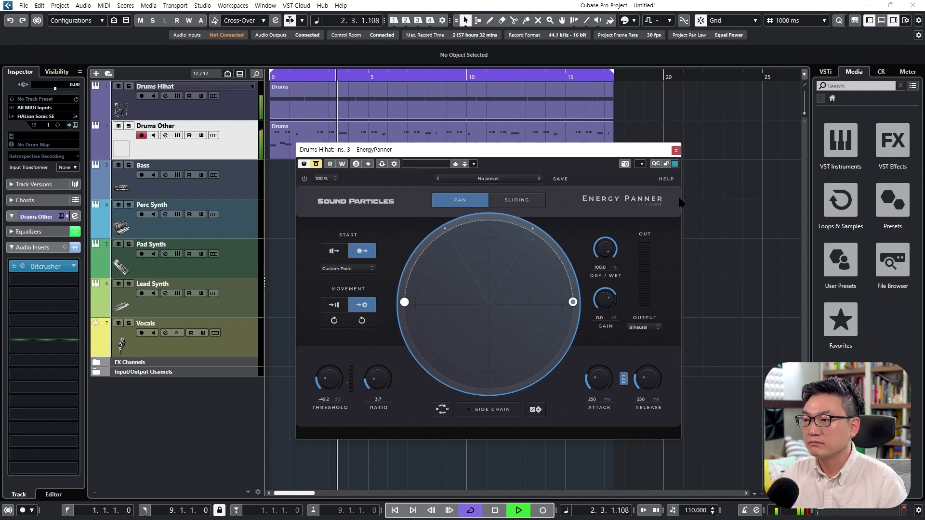
key("space")
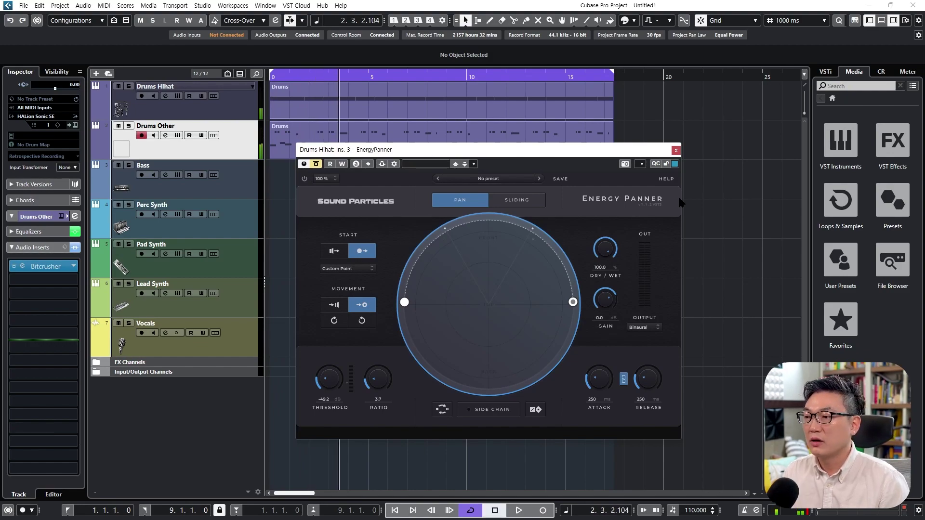